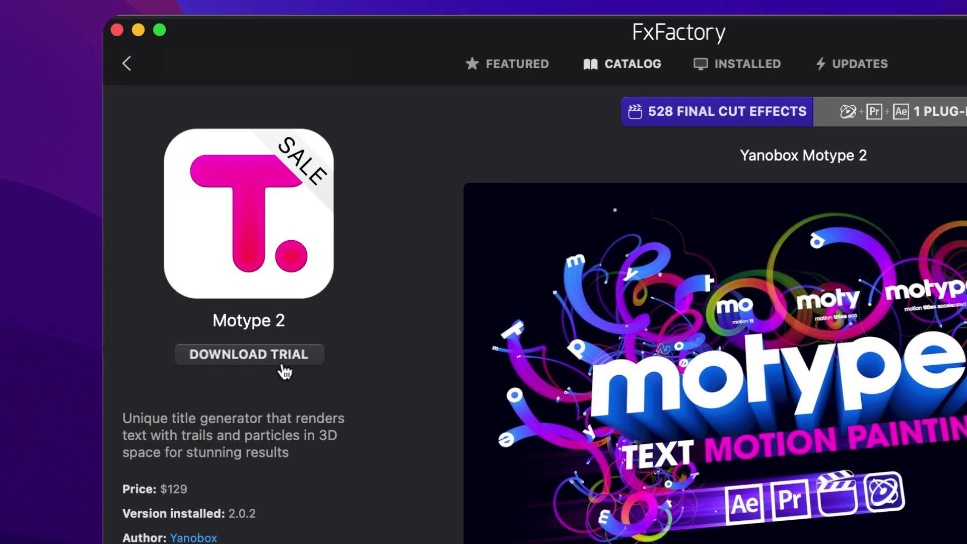
Step: Download the Motype 2 trial from its FxFactory catalog page
click(279, 358)
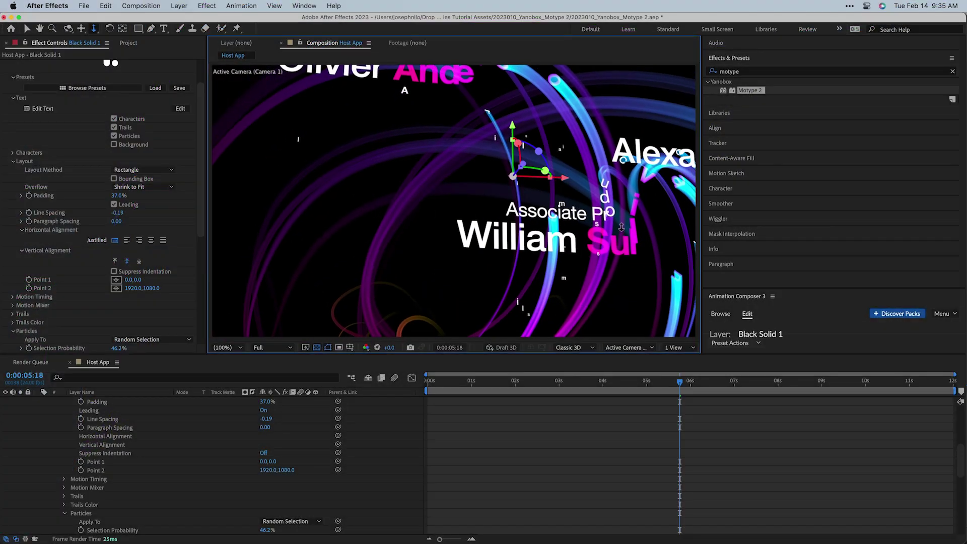
Step: Orbit the active camera around the Motype credit titles in the Composition viewer
drag(622, 221, 625, 256)
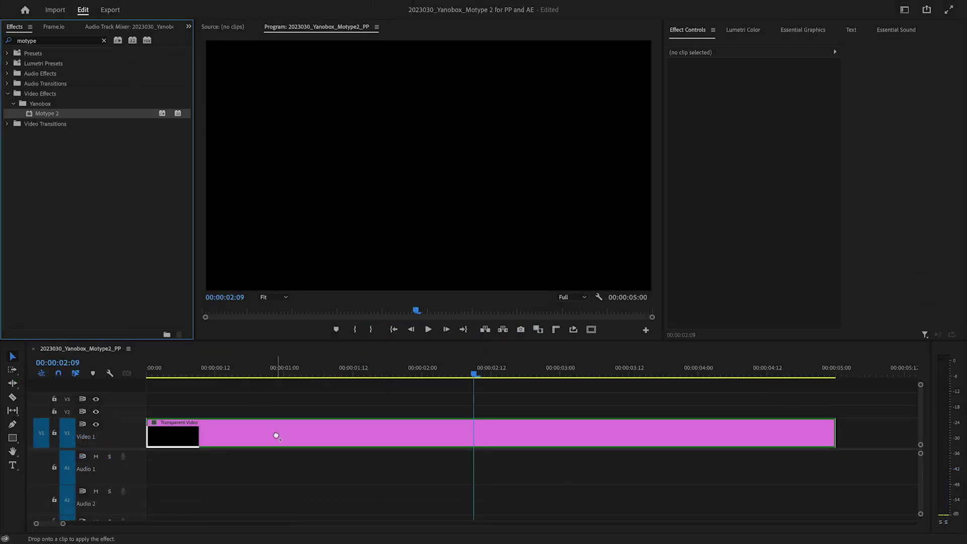
Step: Drop Motype 2 onto the Transparent Video clip and load the 'Light Rays' preset via the preset browser
drag(276, 435, 276, 434)
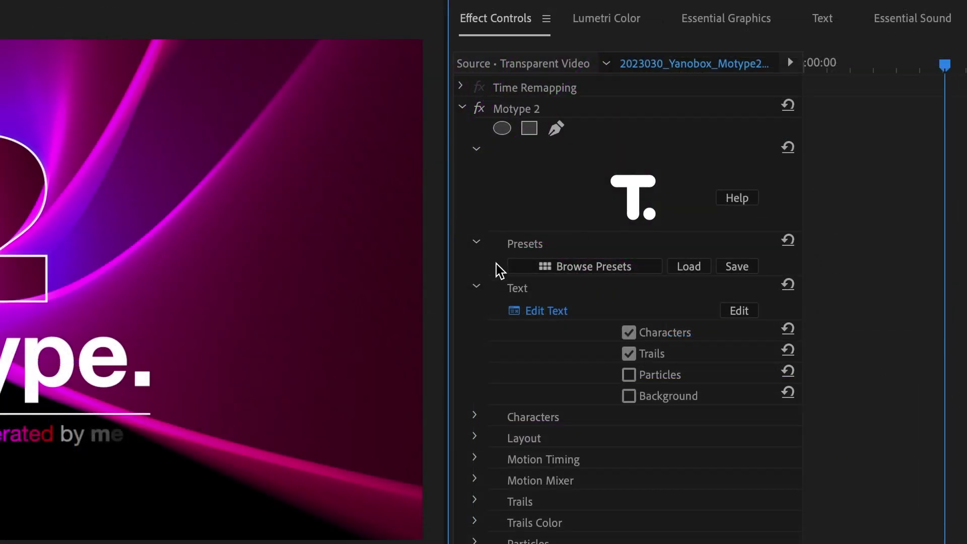
click(619, 268)
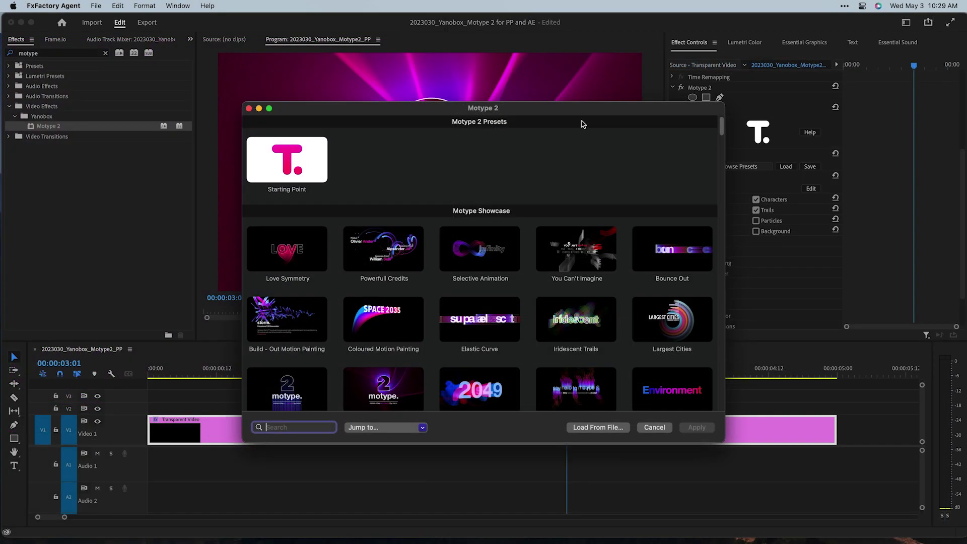
drag(580, 106, 579, 96)
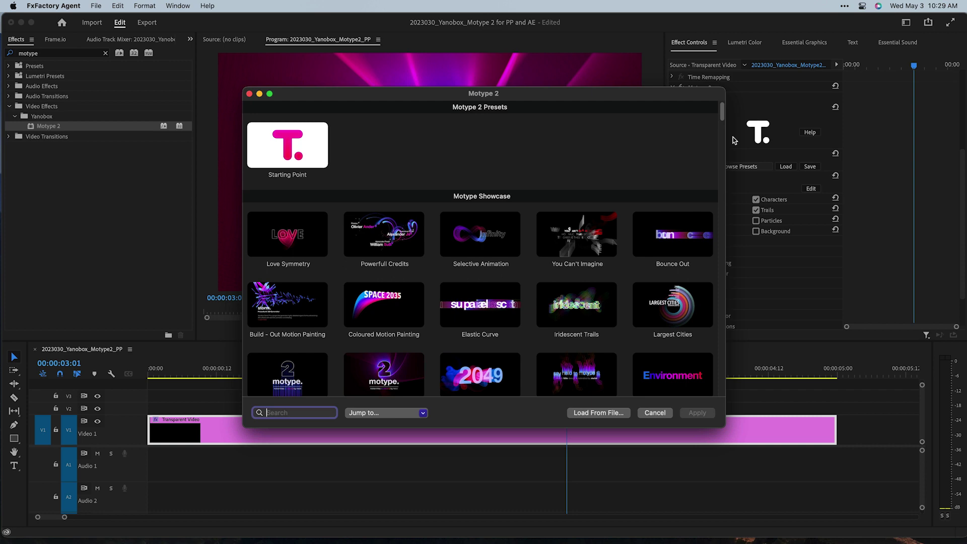
drag(724, 118, 732, 151)
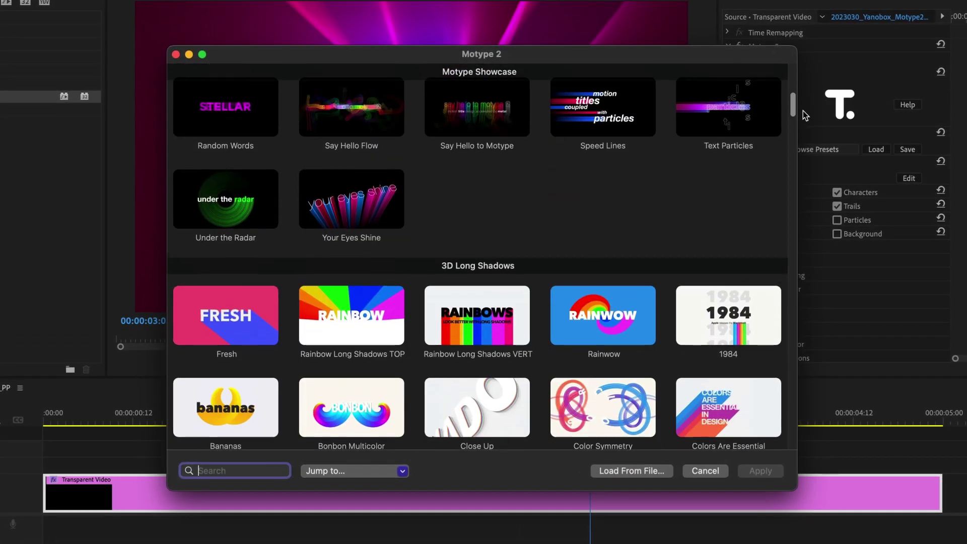
mouse_move(808, 129)
mouse_down()
mouse_move(830, 206)
mouse_move(831, 451)
mouse_move(815, 65)
mouse_up()
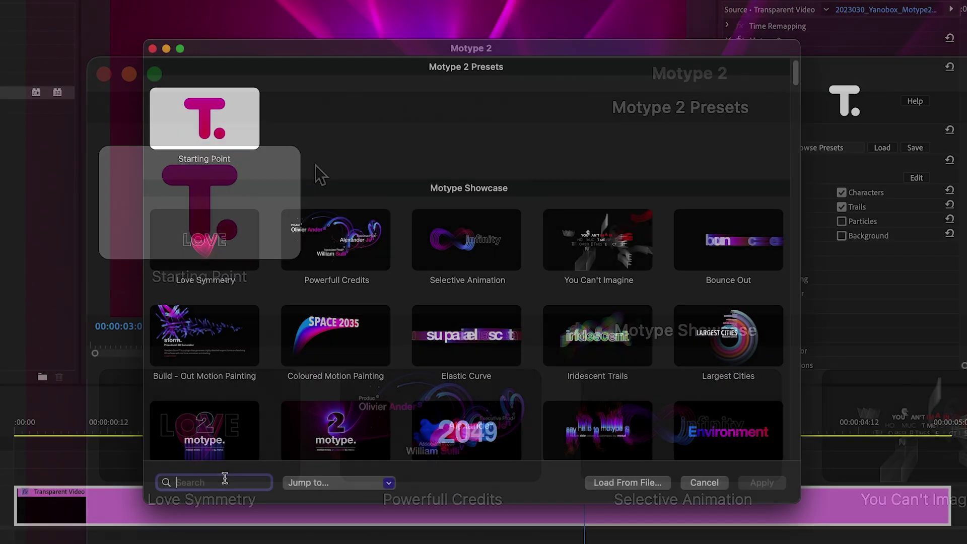
text(l)
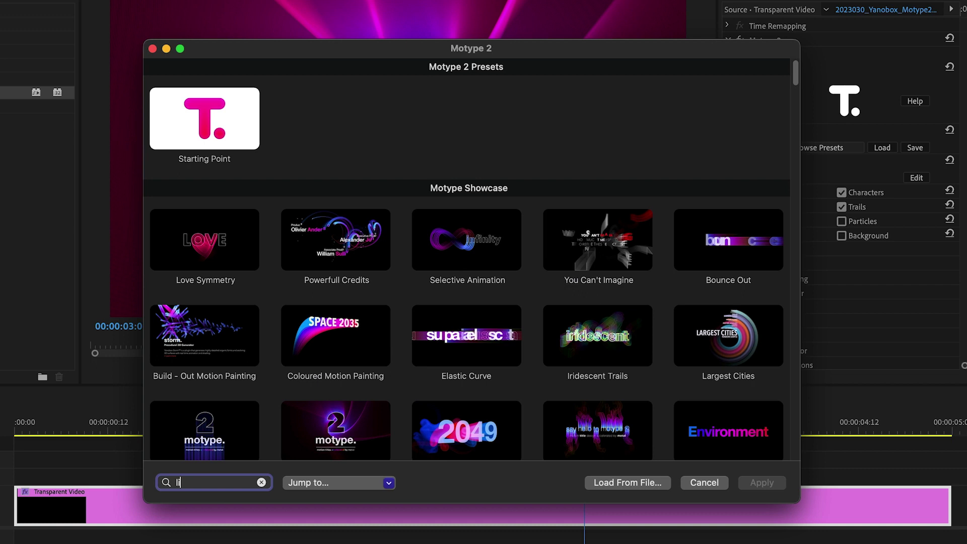
text(ight rays)
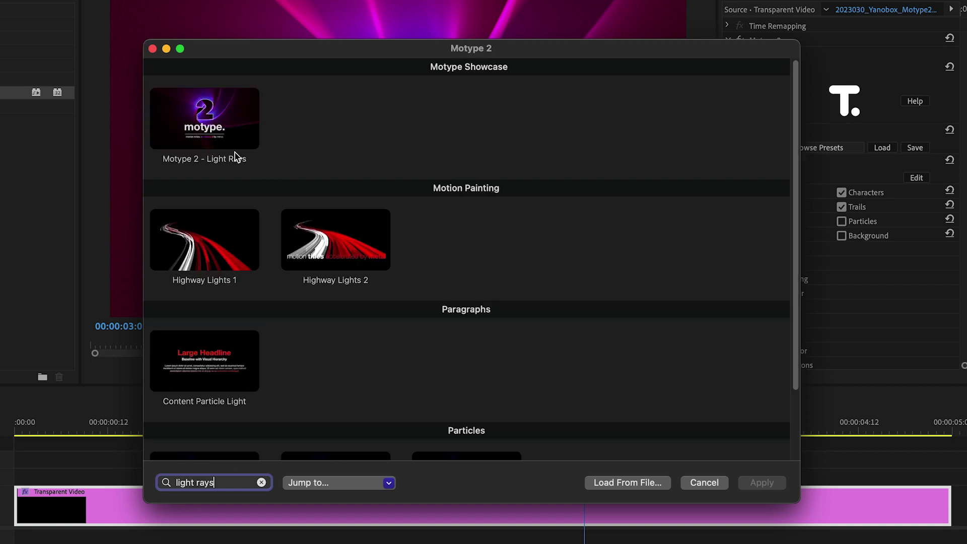
double_click(216, 123)
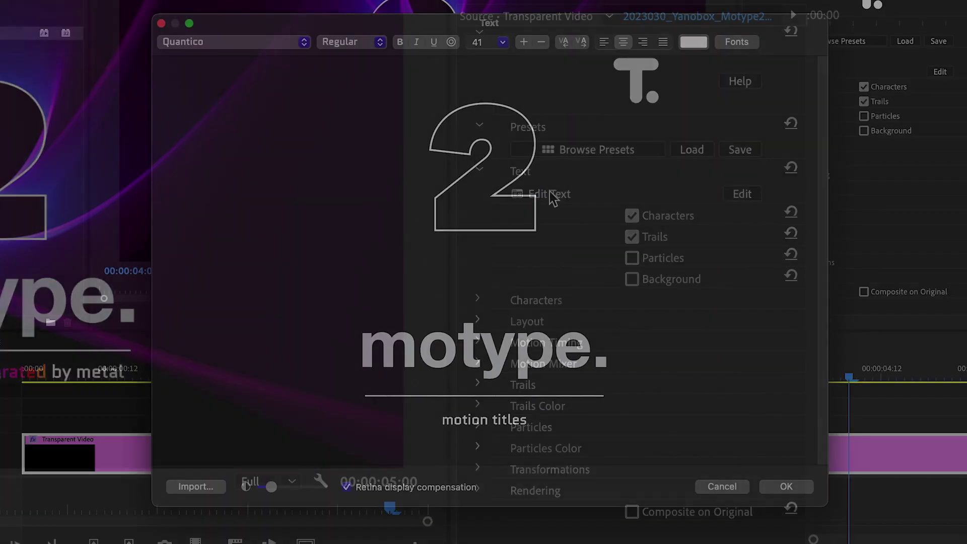
Step: Reword the tagline under motype. by typing 'in' in the Edit Text dialog
text(in)
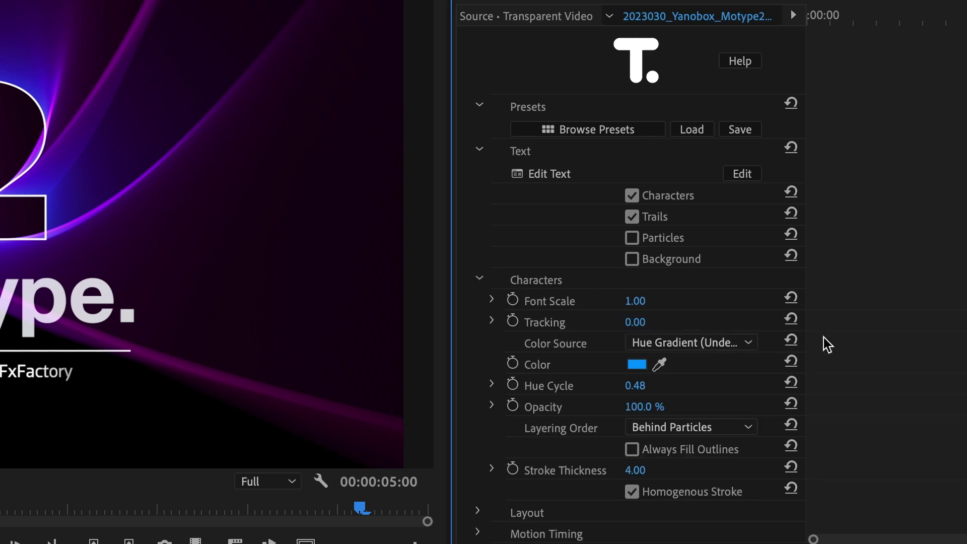
Step: Set Stroke Thickness to 24.30 and Layout Method to Rectangle, then review Motion Timing options
scroll(637, 282, down, 4)
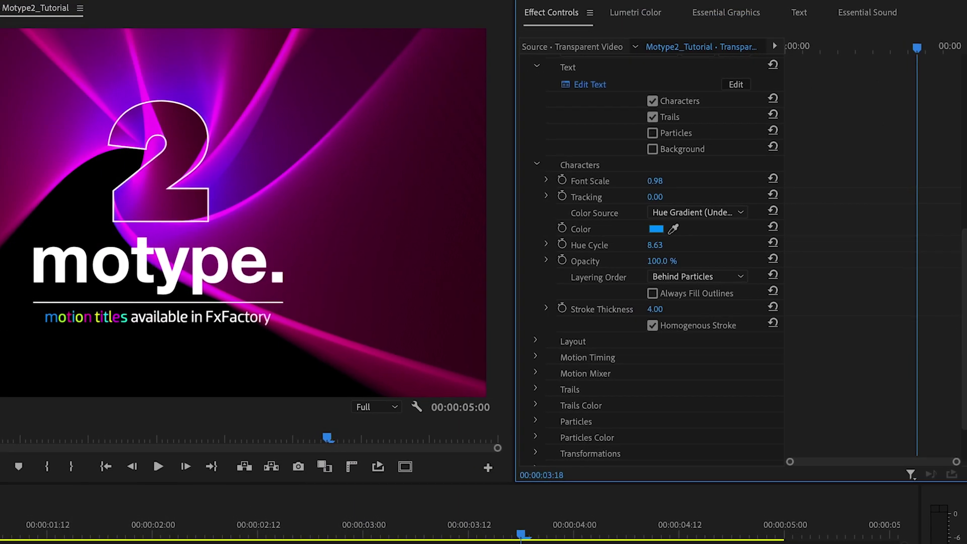
drag(673, 265, 670, 286)
drag(686, 327, 721, 327)
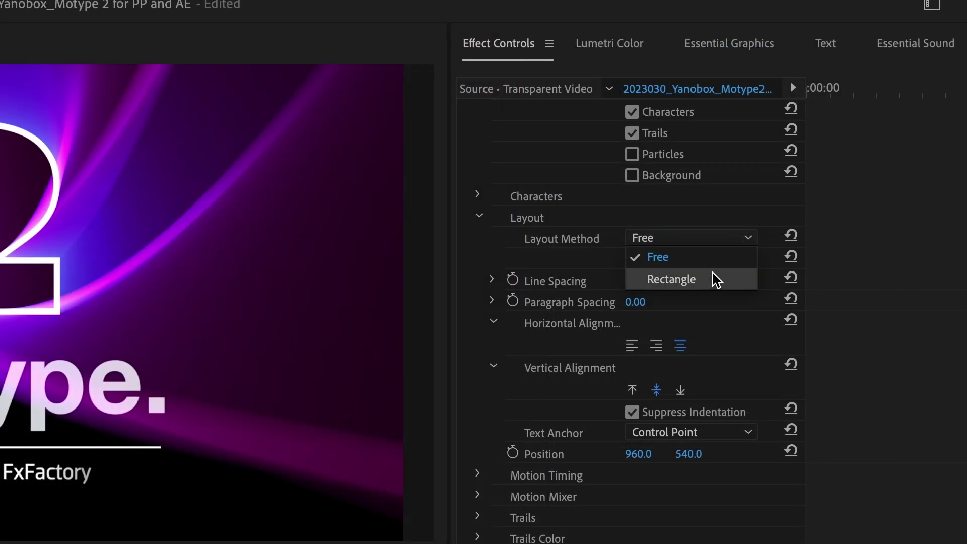
click(713, 273)
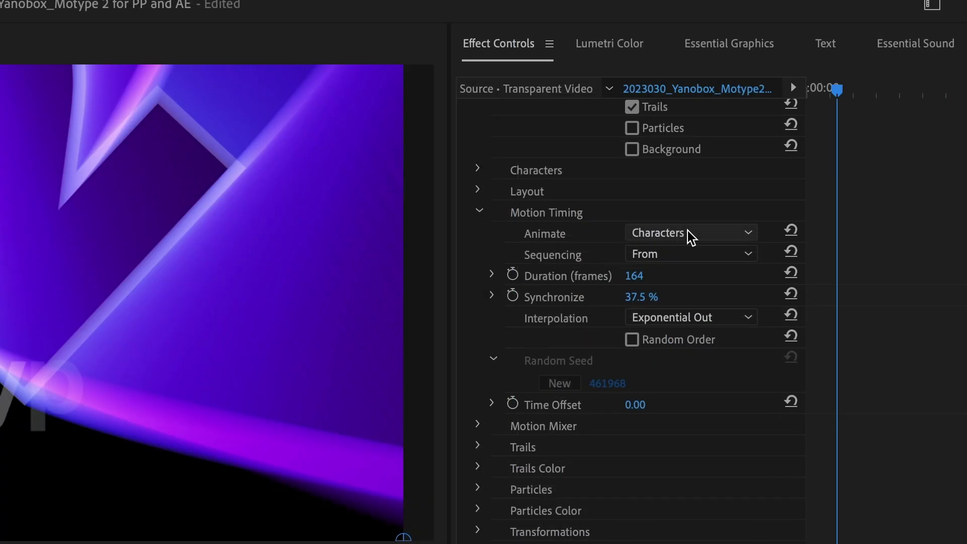
click(688, 231)
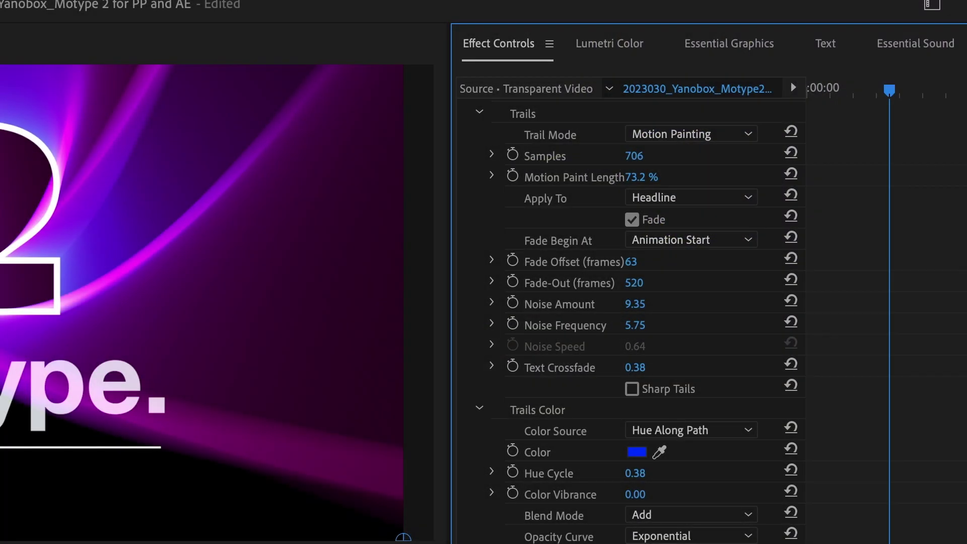
Step: Try Motion Blur, then settle on Motion Painting trails with Hue Along Path color and preview
click(733, 137)
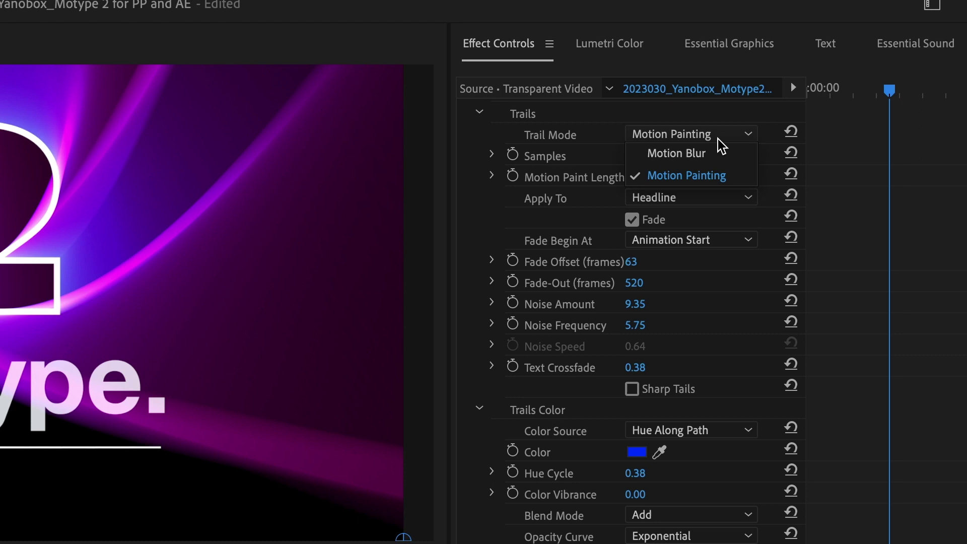
click(715, 151)
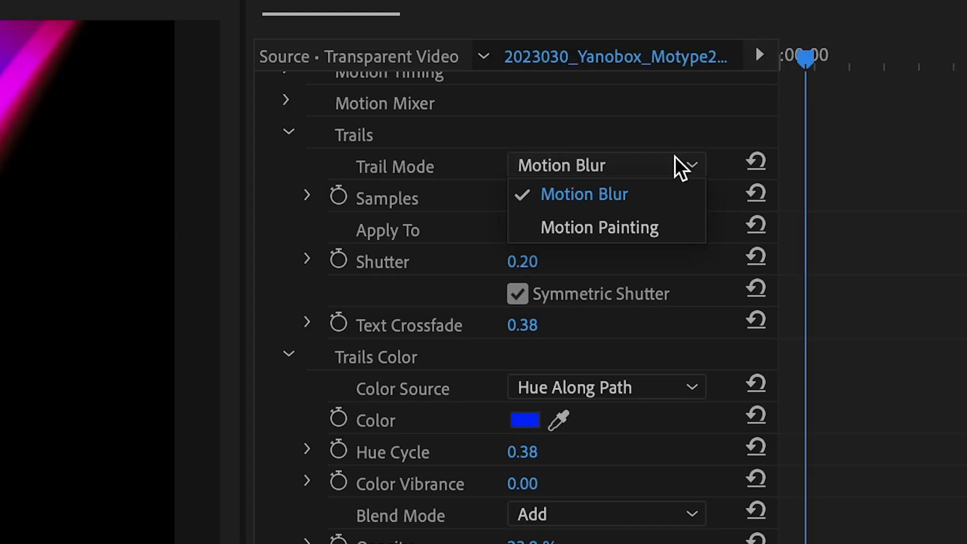
click(673, 225)
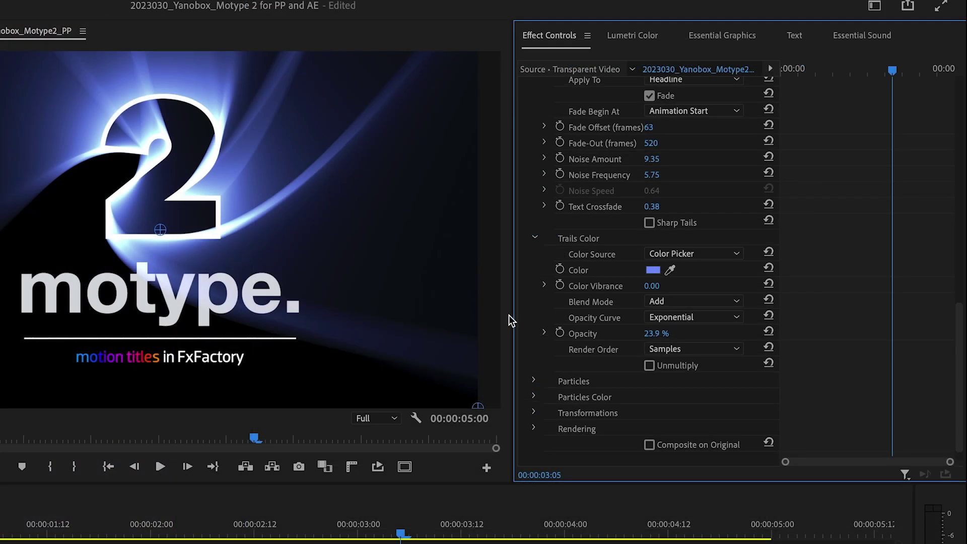
click(727, 253)
click(729, 272)
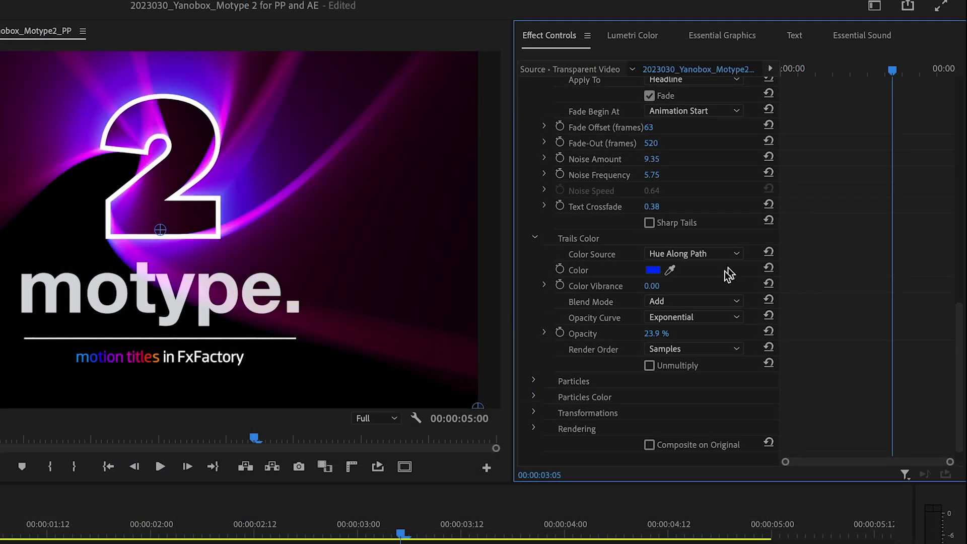
key(space)
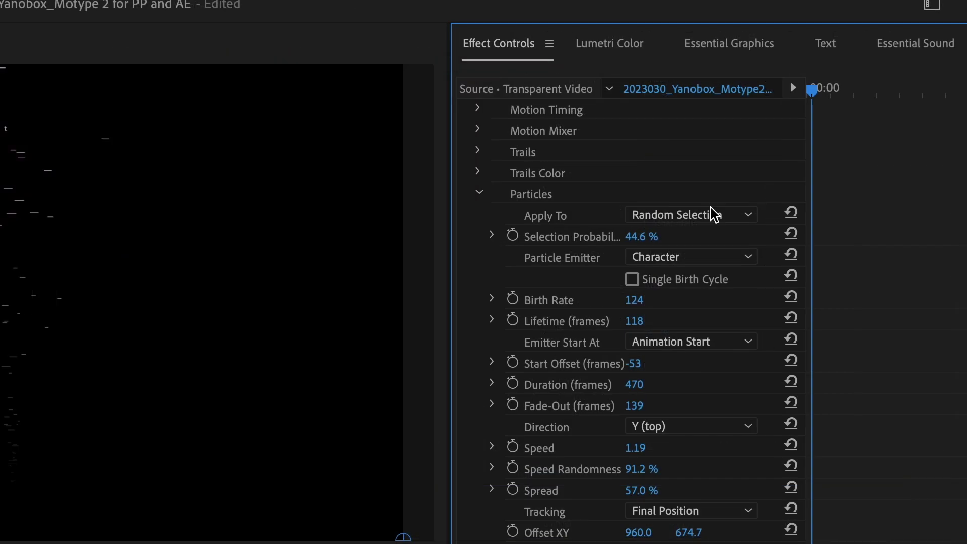
Step: Make particles emit from All Text and select the Particle Size value for editing
click(715, 215)
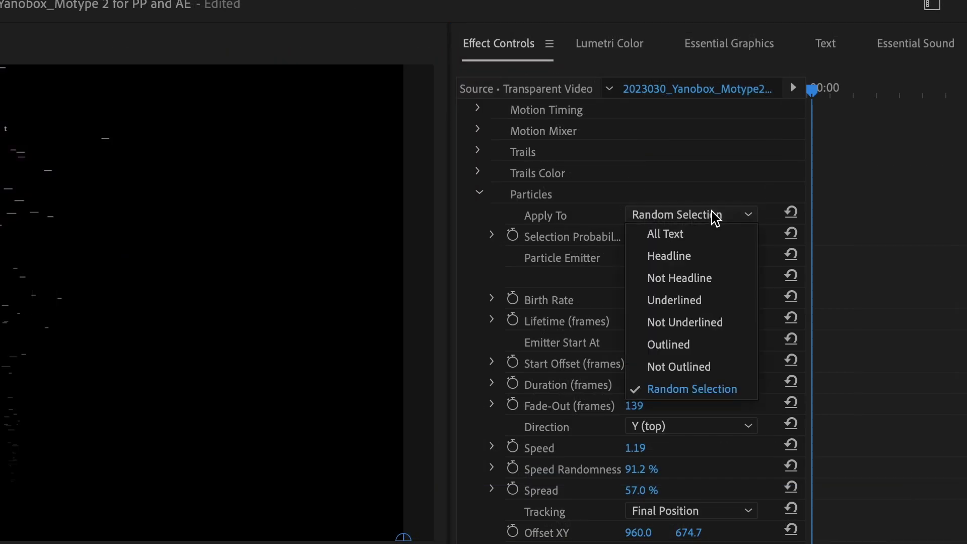
click(706, 237)
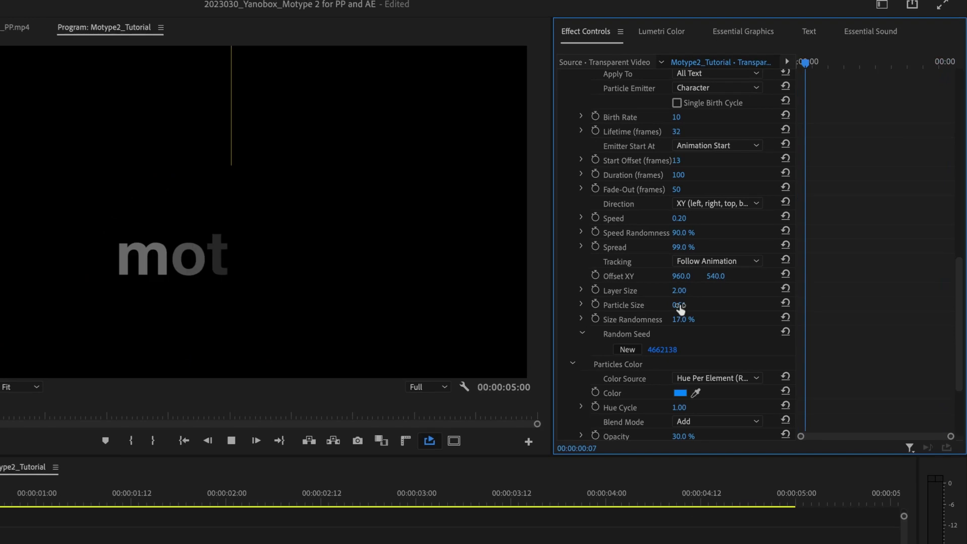
click(667, 310)
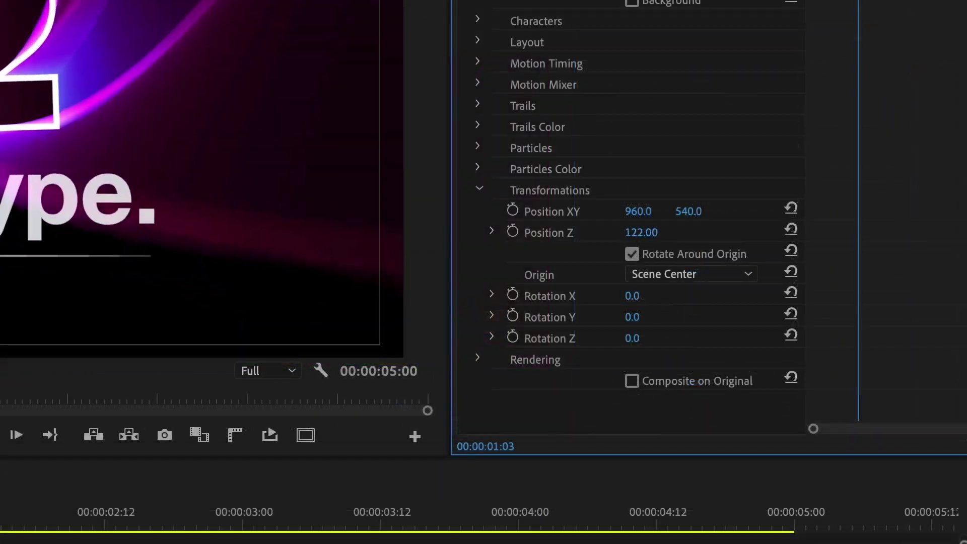
Step: Set Position Z to 0 and test X position 1163 before sliding it back to 960
click(642, 231)
text(0.)
key(Return)
click(637, 212)
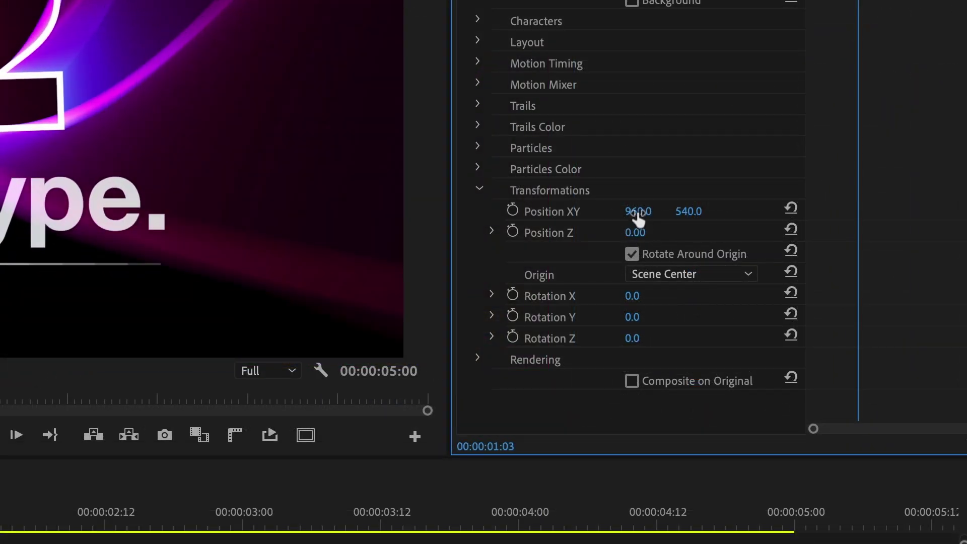
text(1163)
key(Return)
mouse_move(641, 211)
mouse_down()
mouse_move(625, 211)
mouse_move(647, 209)
mouse_up()
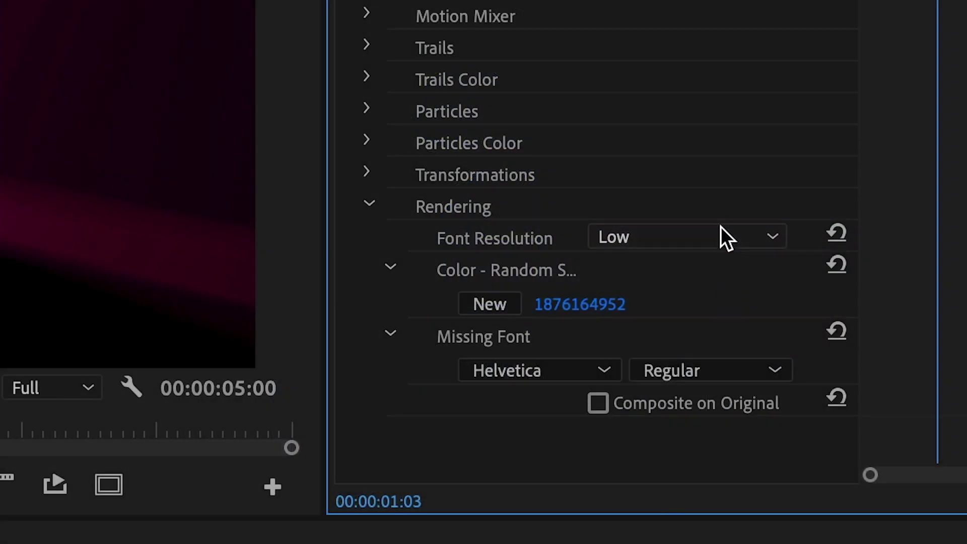
Step: Set Font Resolution to Medium (Default) and keep Helvetica as the missing-font fallback
click(722, 234)
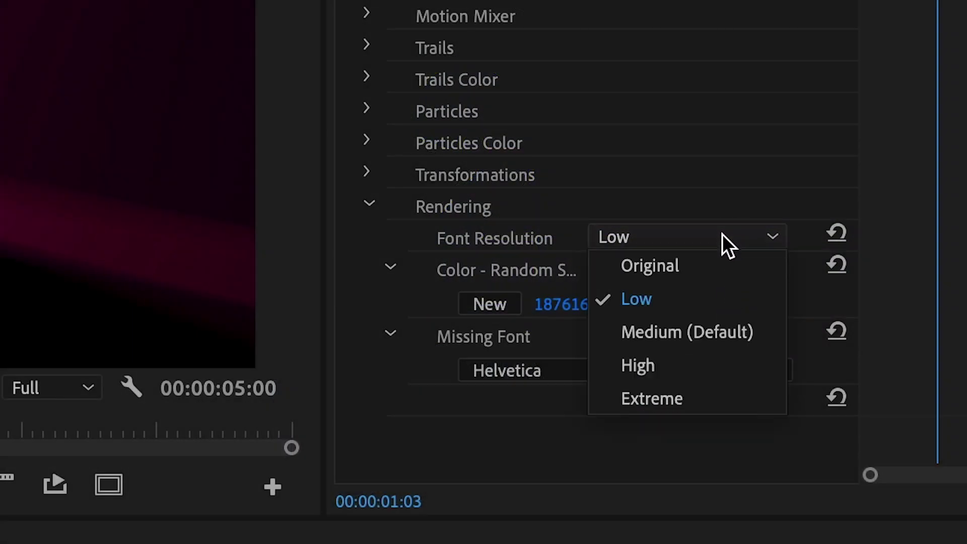
click(735, 328)
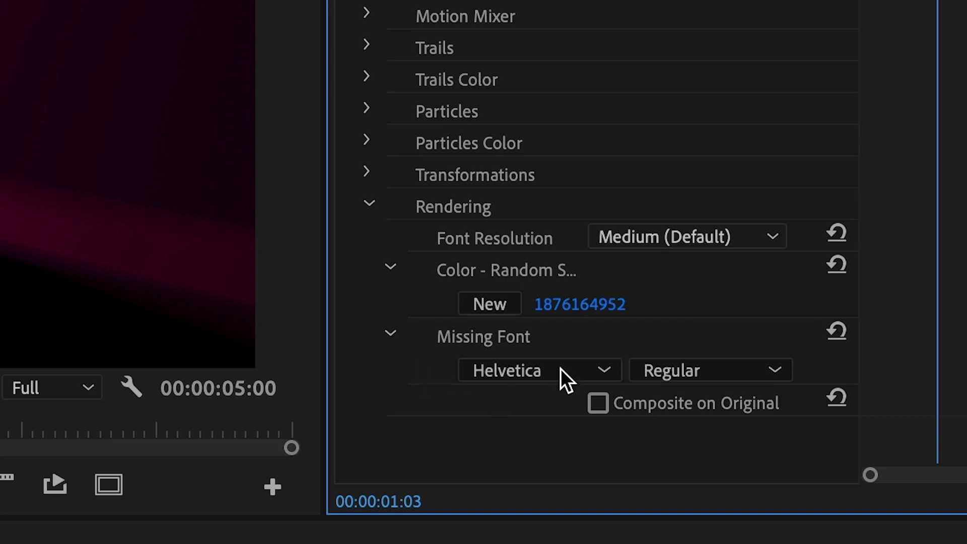
click(562, 369)
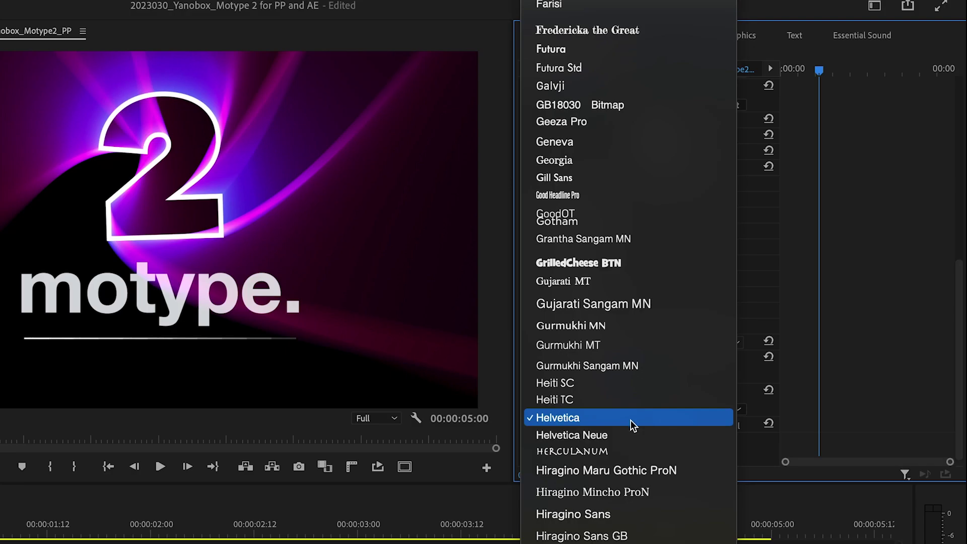
click(630, 420)
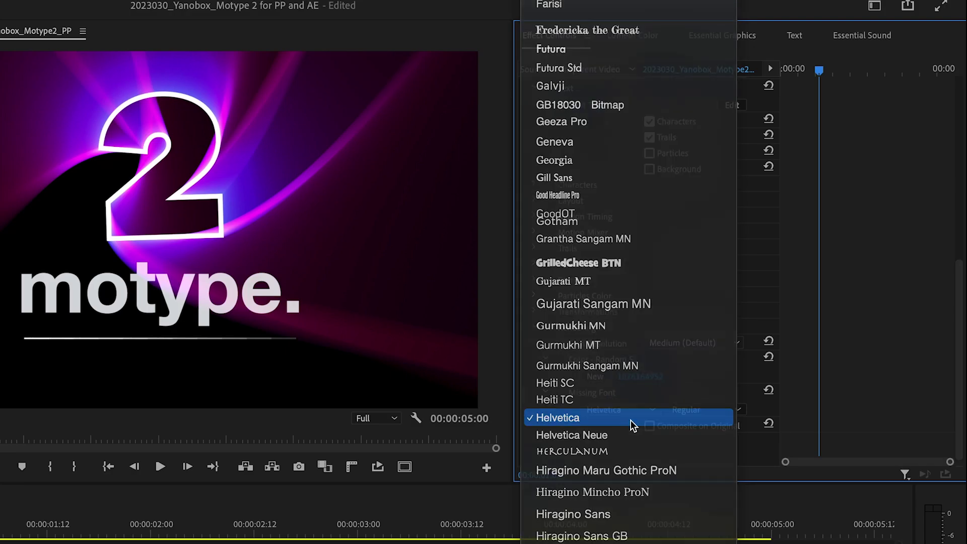
click(715, 409)
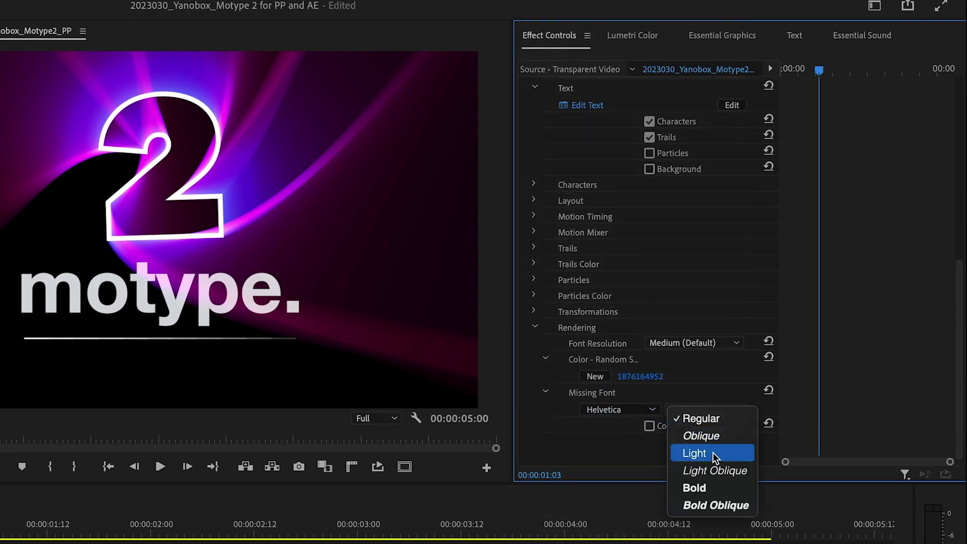
Step: Keep the Regular fallback style and save the settings as preset MyPreset.fxpreset
click(717, 419)
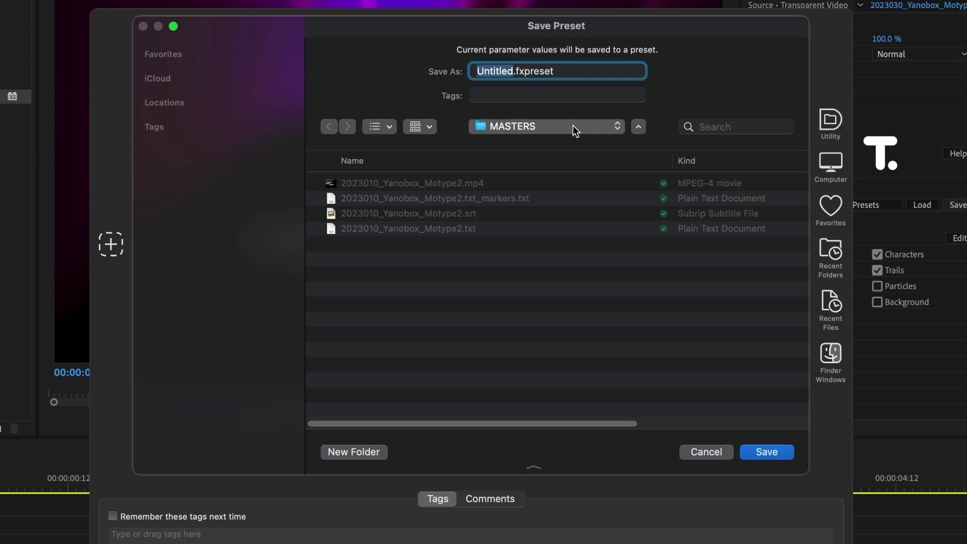
text(MyPreset)
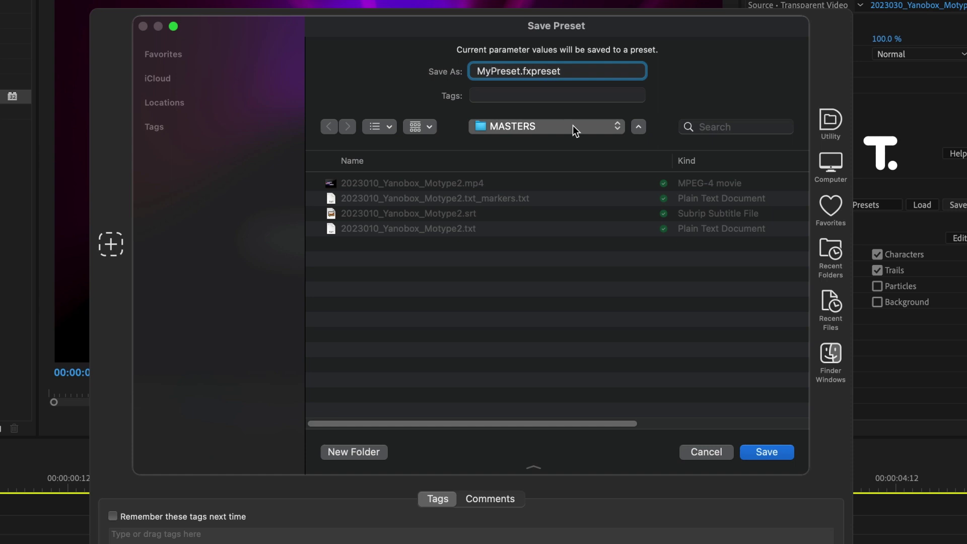
key(Return)
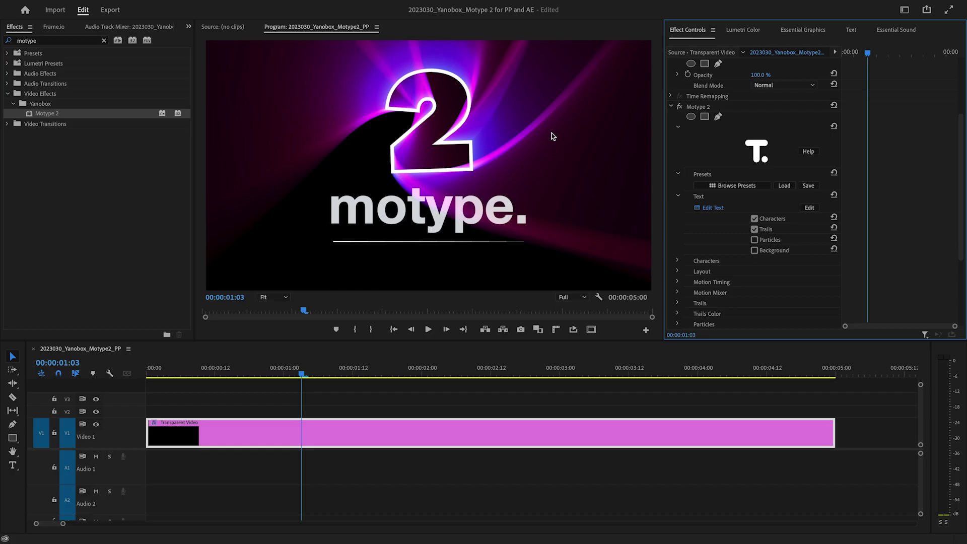